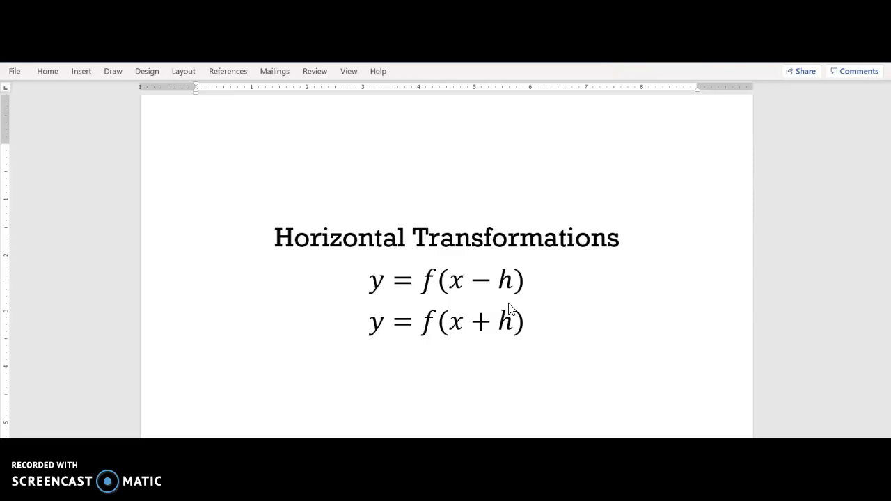
- Go back to Desmos and save the Squaring Function graph
{"action": "left_click", "coordinate": [498, 305]}
{"action": "left_click", "coordinate": [364, 336]}
{"action": "key", "text": "alt+Tab"}
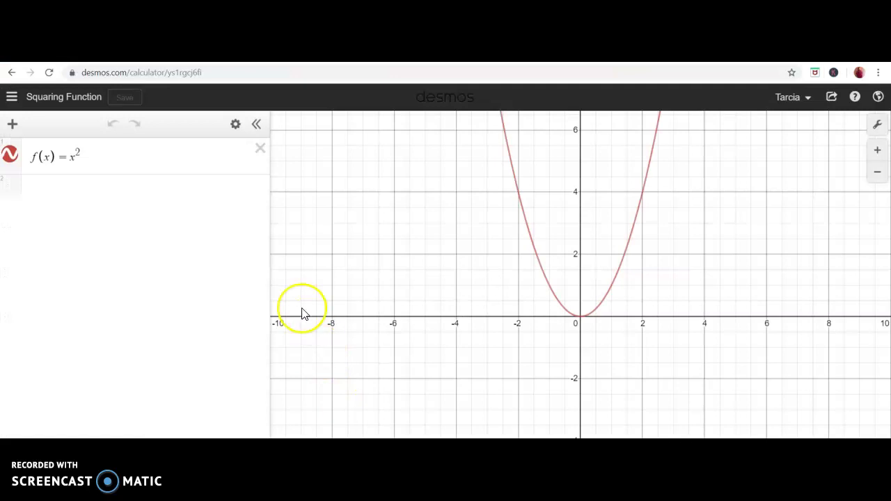
{"action": "left_click", "coordinate": [125, 101]}
- Add f(x) = (x + 2)^2 below f(x) = x², a parabola shifted 2 units left
{"action": "left_click", "coordinate": [152, 161]}
{"action": "key", "text": "Return"}
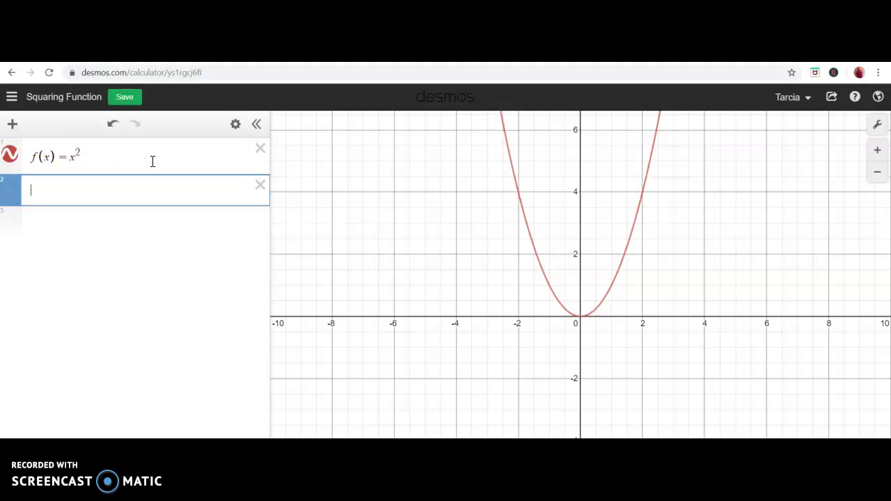
{"action": "type", "text": "f(x) = (x"}
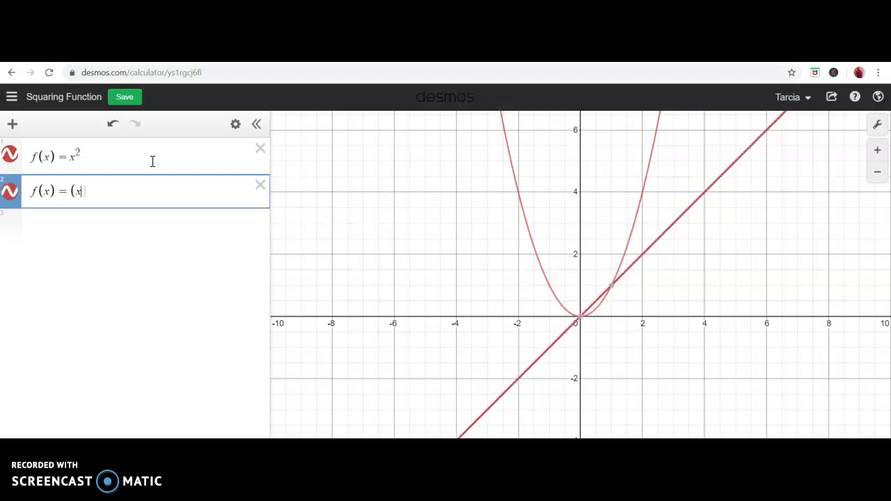
{"action": "type", "text": " + 2)^2"}
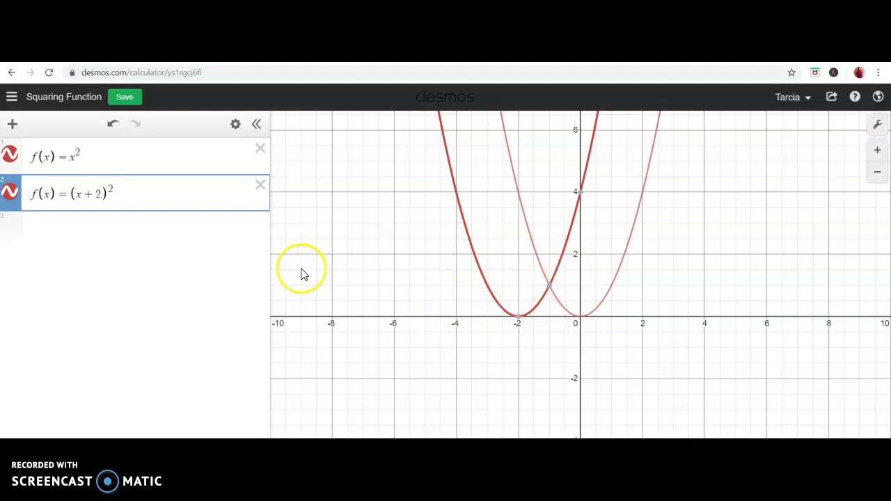
{"action": "key", "text": "Return"}
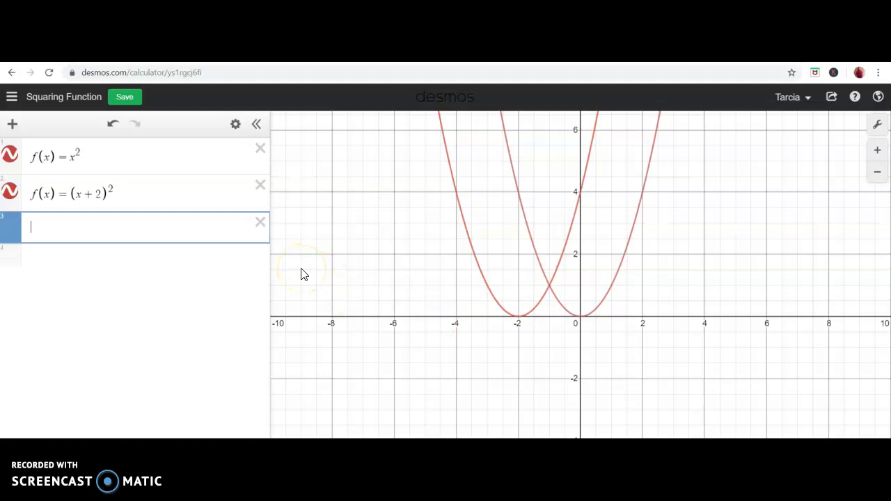
- Plot f(x)=(x+4)^2 with vertex (−4, 0) and zoom the graph out slightly
{"action": "type", "text": "f(x)=(x+4)"}
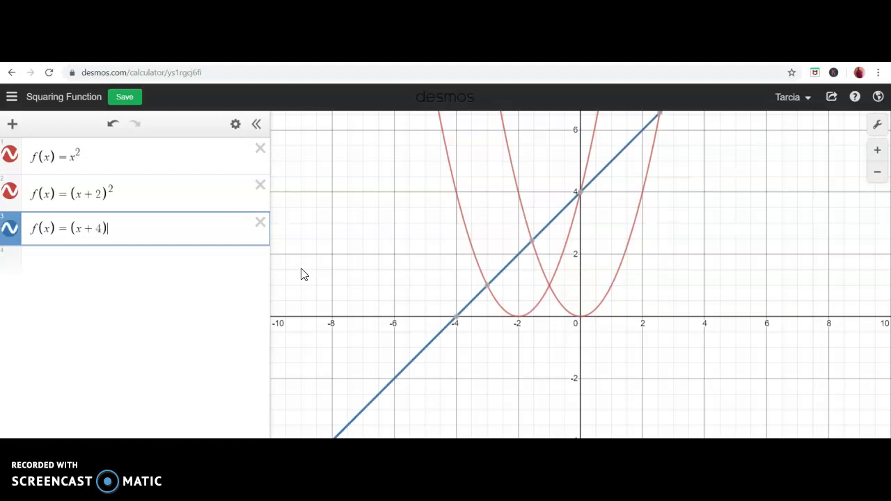
{"action": "type", "text": "^"}
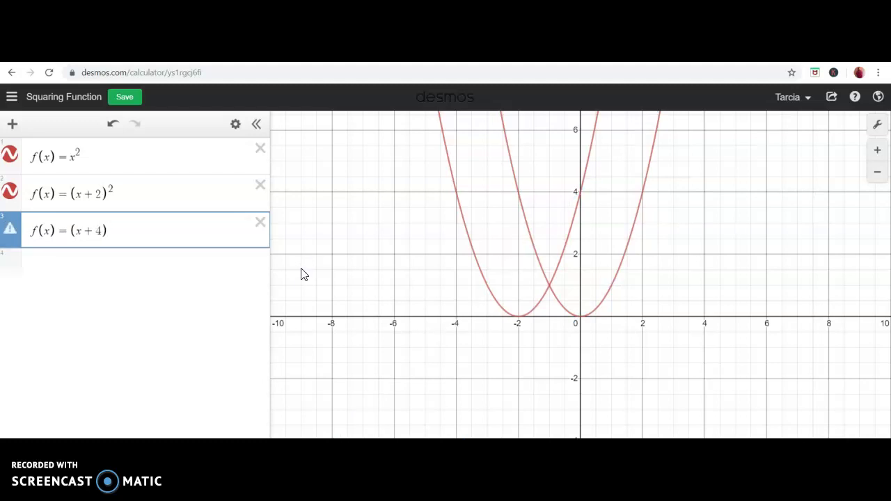
{"action": "type", "text": "2"}
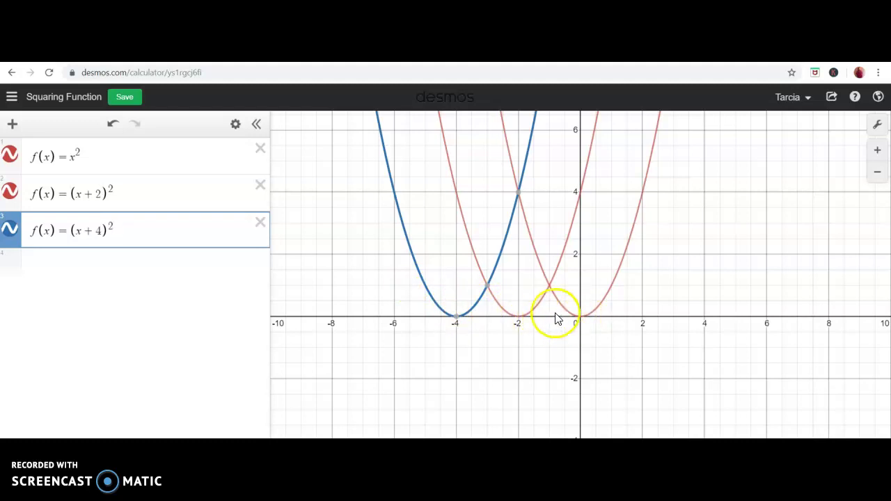
{"action": "scroll", "coordinate": [547, 319], "scroll_direction": "down", "scroll_amount": 1}
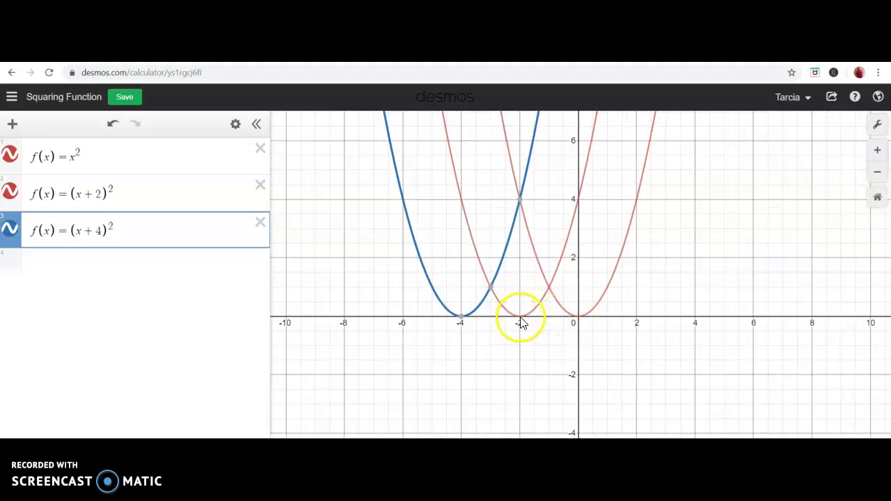
{"action": "mouse_move", "coordinate": [467, 321]}
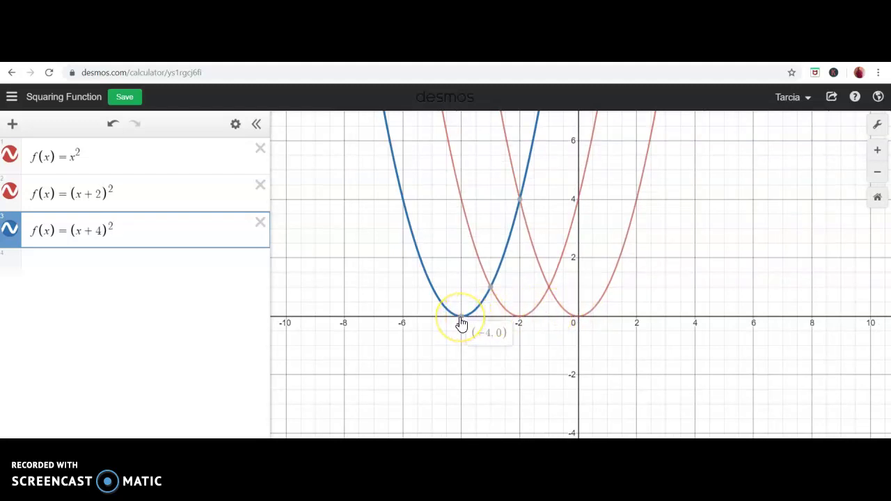
{"action": "left_click", "coordinate": [92, 233]}
{"action": "left_click", "coordinate": [96, 193]}
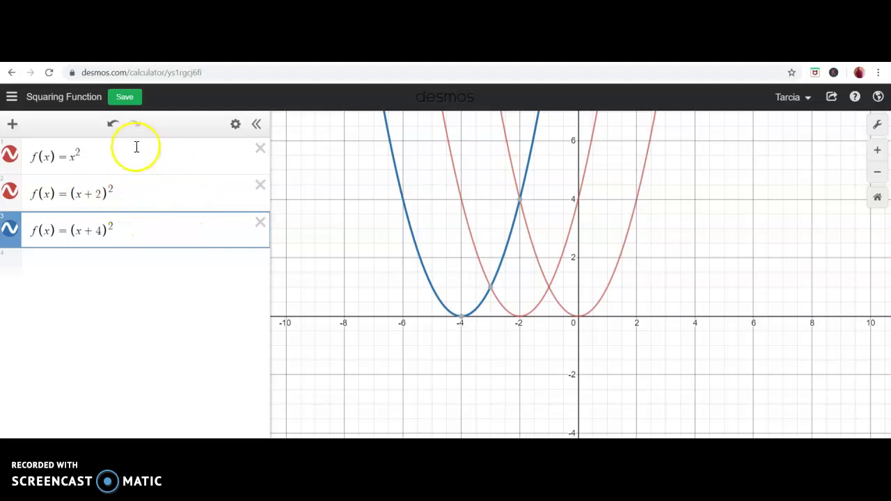
- Open the saved Absolute Value Function graph
{"action": "left_click", "coordinate": [13, 99]}
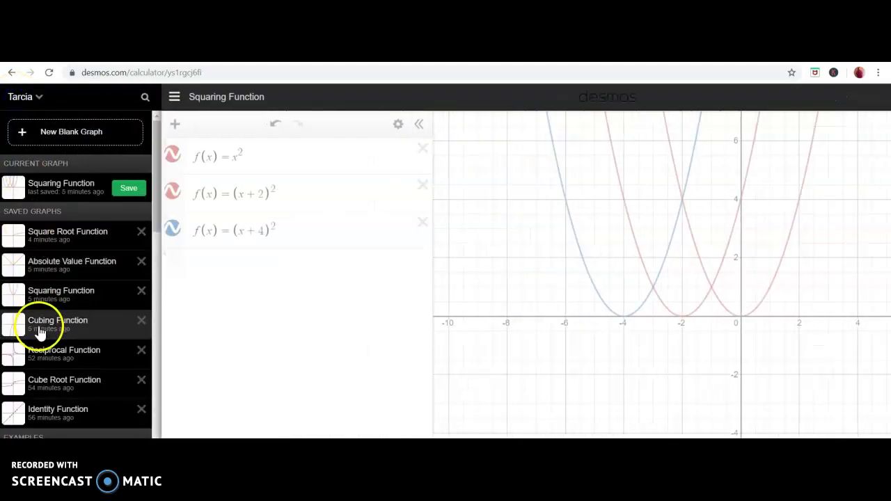
{"action": "left_click", "coordinate": [60, 263]}
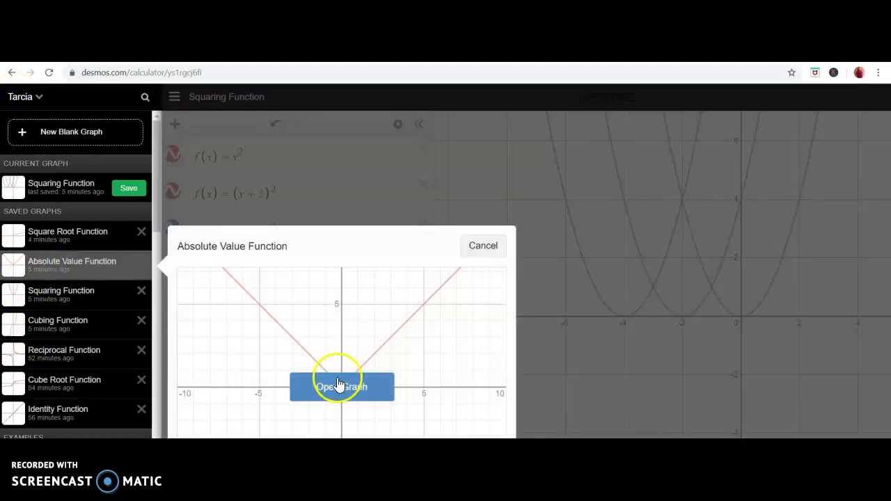
{"action": "left_click", "coordinate": [339, 384]}
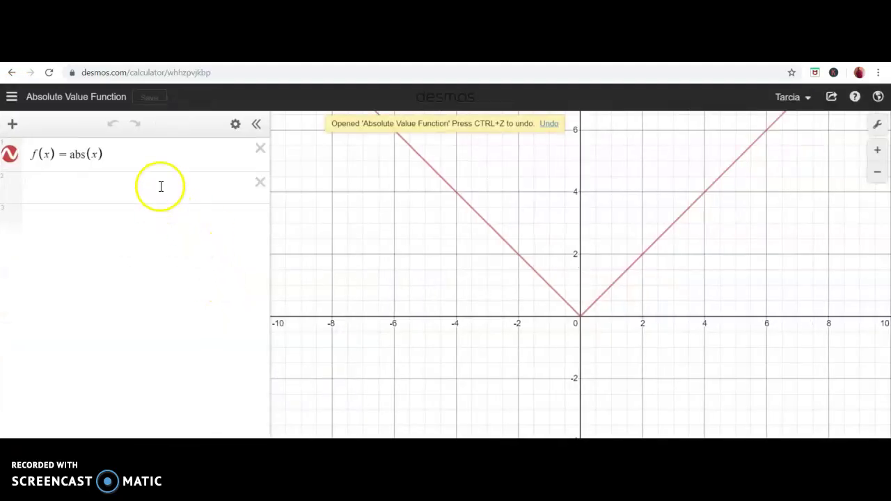
- Add f(x) = abs(x + 3) in row 2, a V with vertex (−3, 0)
{"action": "left_click", "coordinate": [161, 186]}
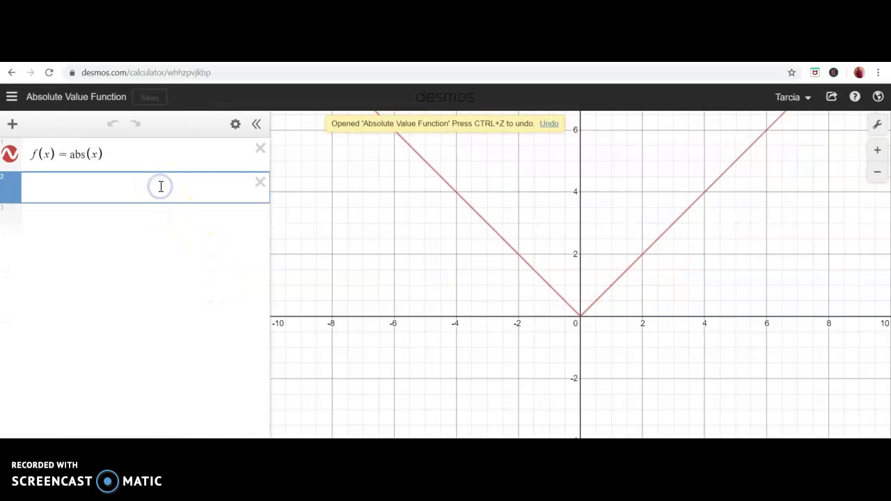
{"action": "type", "text": "f(x) = abs"}
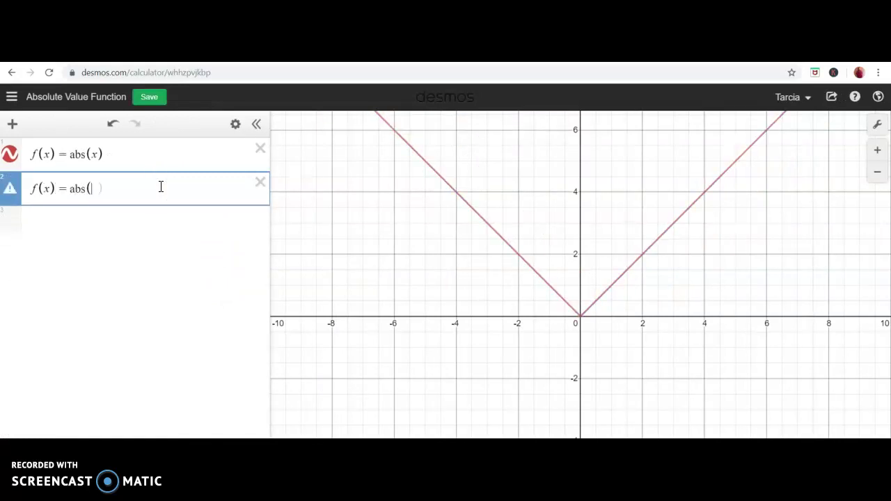
{"action": "type", "text": "(x + 3"}
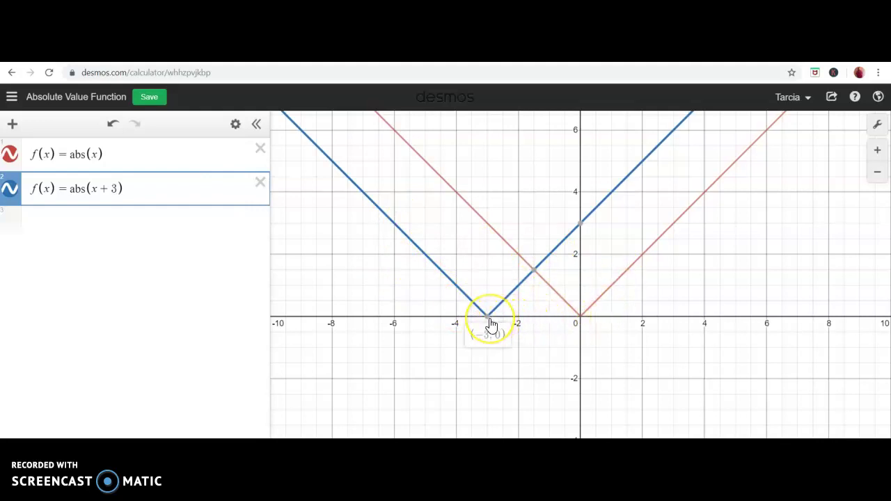
{"action": "left_click", "coordinate": [198, 190]}
{"action": "key", "text": "Return"}
- Plot f(x) = abs(x + 5) with vertex (−5, 0), then return to the Word notes after the second equation
{"action": "type", "text": "f(x) = abs("}
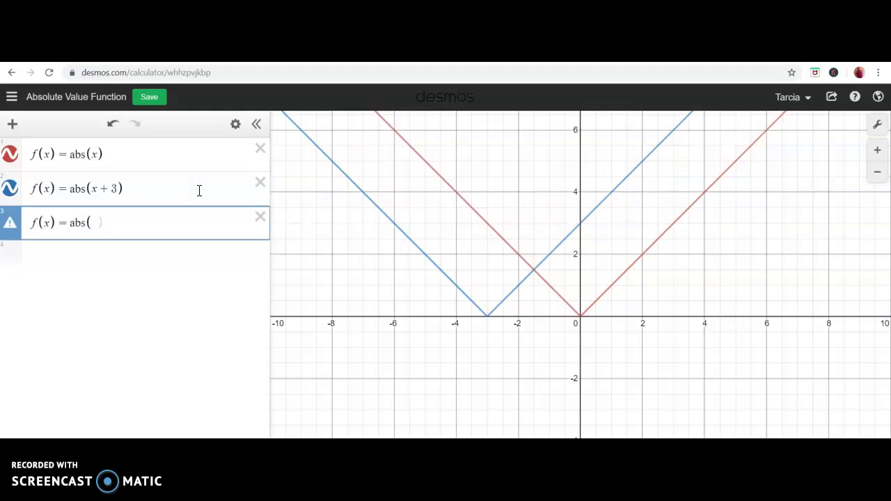
{"action": "type", "text": "x + 5"}
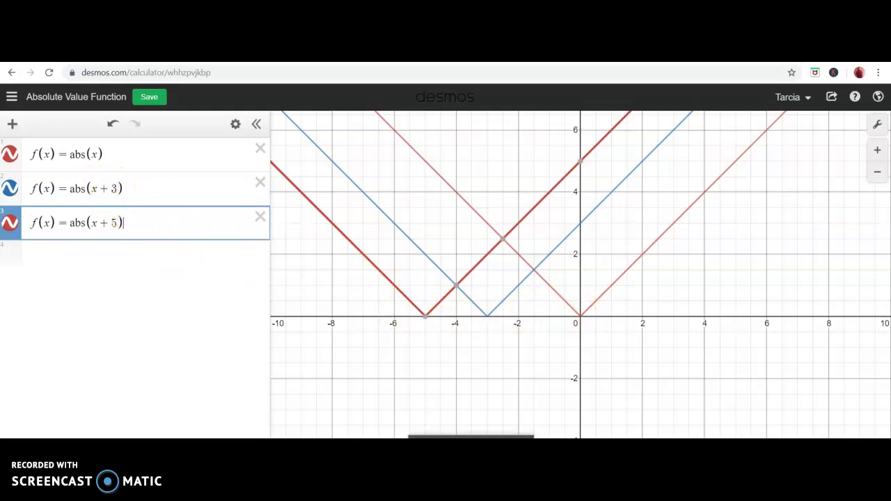
{"action": "key", "text": "alt+Tab"}
{"action": "left_click", "coordinate": [532, 325]}
- Type '- shifts to the left h units' after y = f(x + h) in the Word notes
{"action": "type", "text": "- s"}
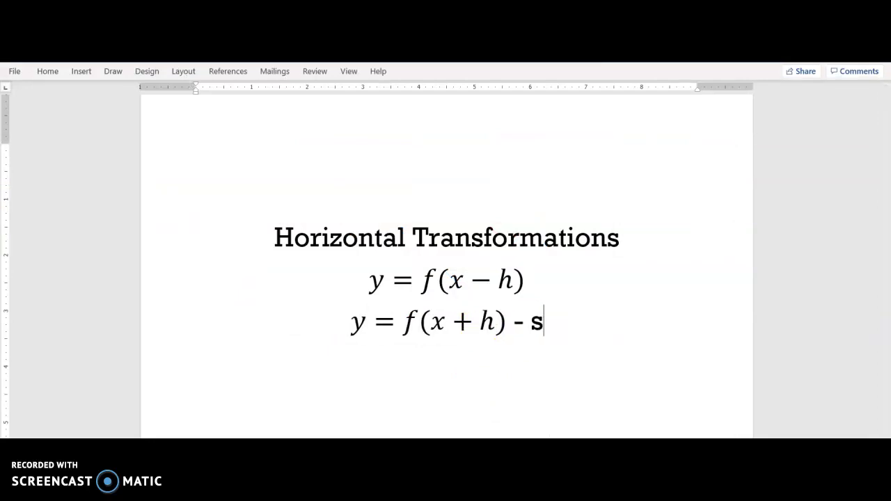
{"action": "type", "text": "hifts t"}
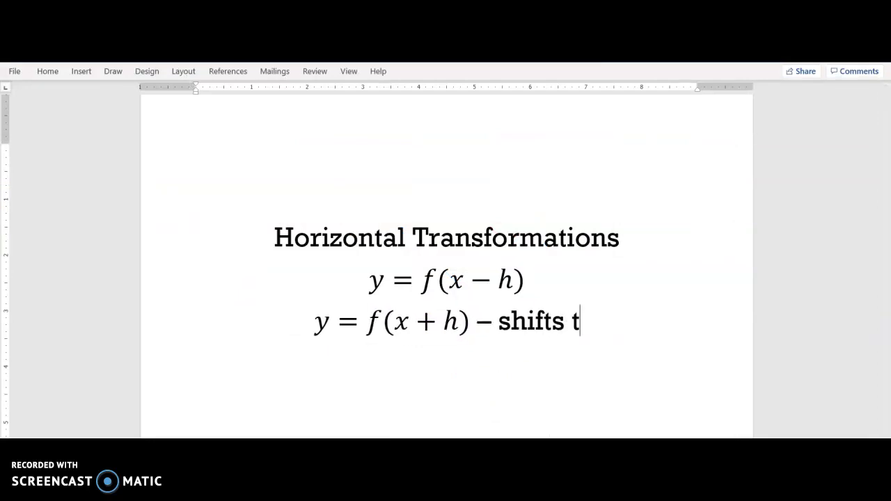
{"action": "type", "text": "o the left h unit"}
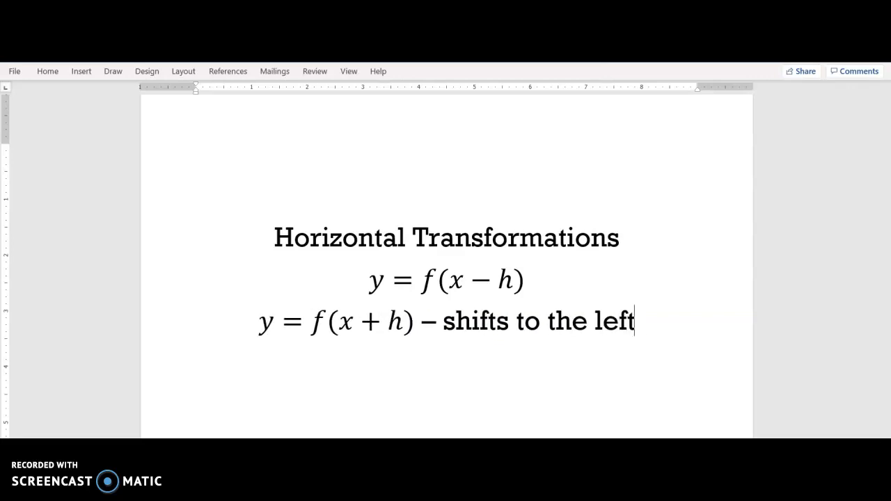
{"action": "type", "text": "s"}
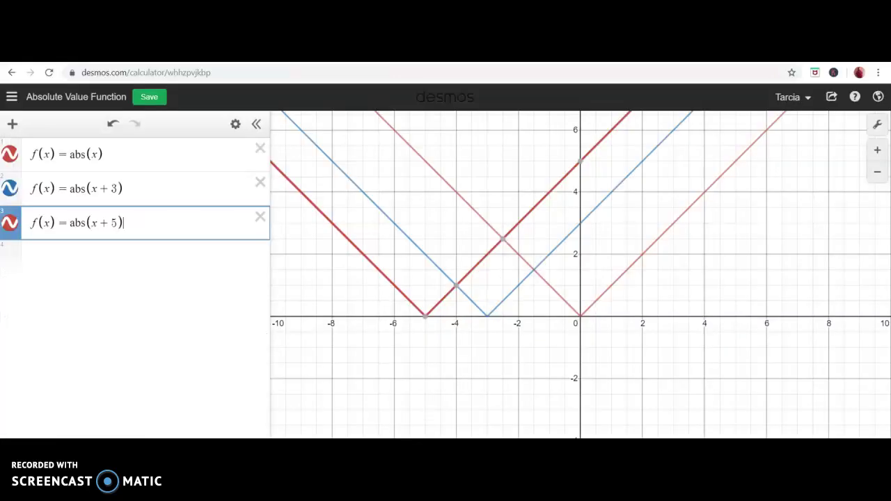
- Open the saved Square Root Function graph in Desmos
{"action": "left_click", "coordinate": [11, 97]}
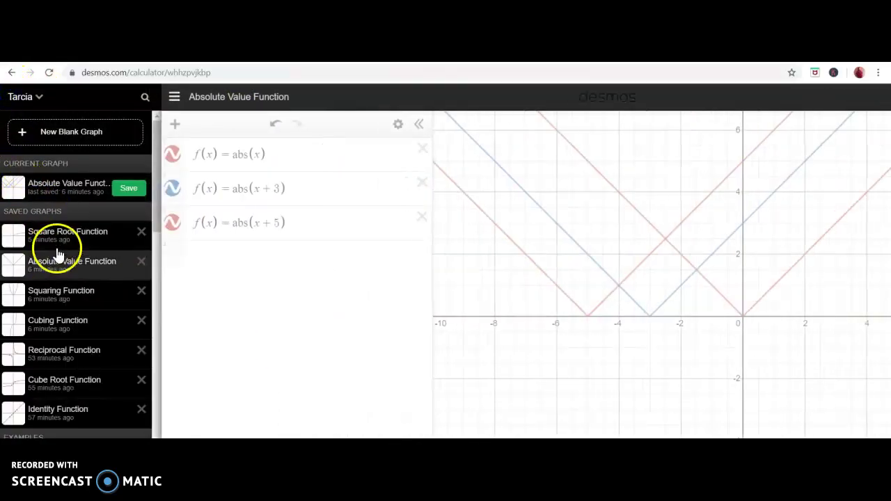
{"action": "left_click", "coordinate": [78, 236]}
{"action": "left_click", "coordinate": [346, 363]}
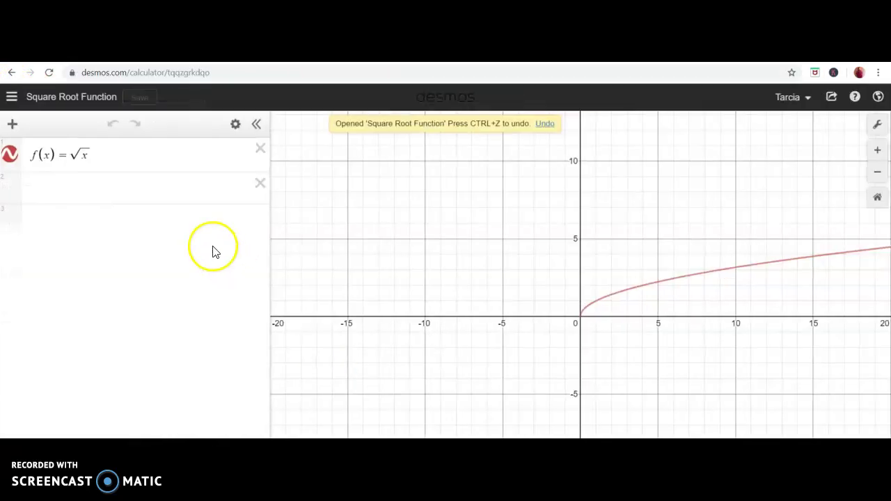
- Plot f(x)=√(x−2) and f(x)=√(x−4) beside √x, starting at (2, 0) and (4, 0)
{"action": "left_click", "coordinate": [183, 190]}
{"action": "type", "text": "f(x)"}
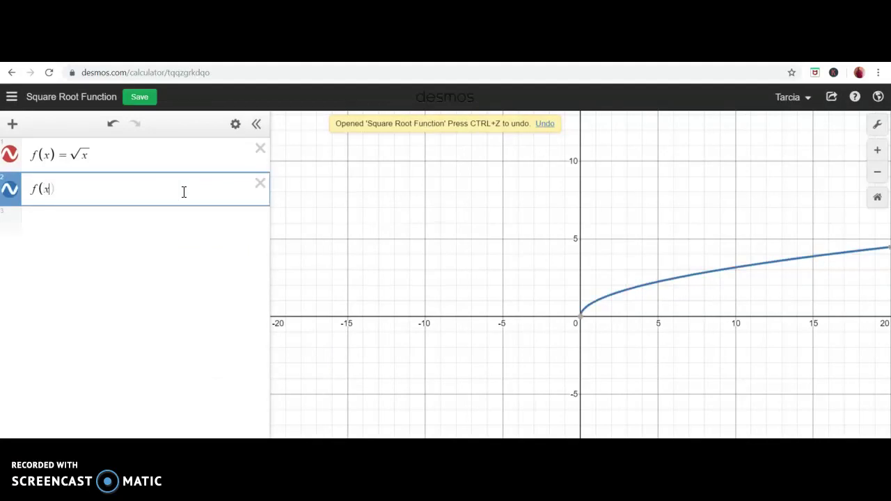
{"action": "type", "text": "sq"}
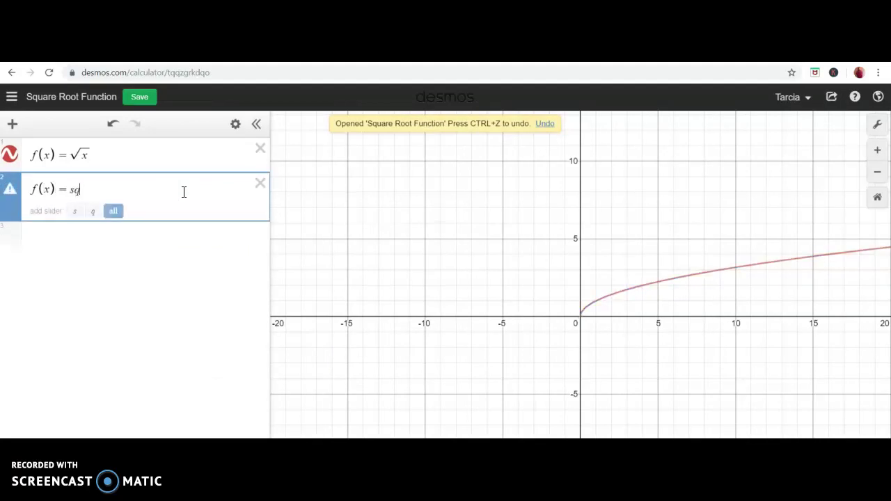
{"action": "type", "text": "rtx-2"}
{"action": "left_click", "coordinate": [248, 216]}
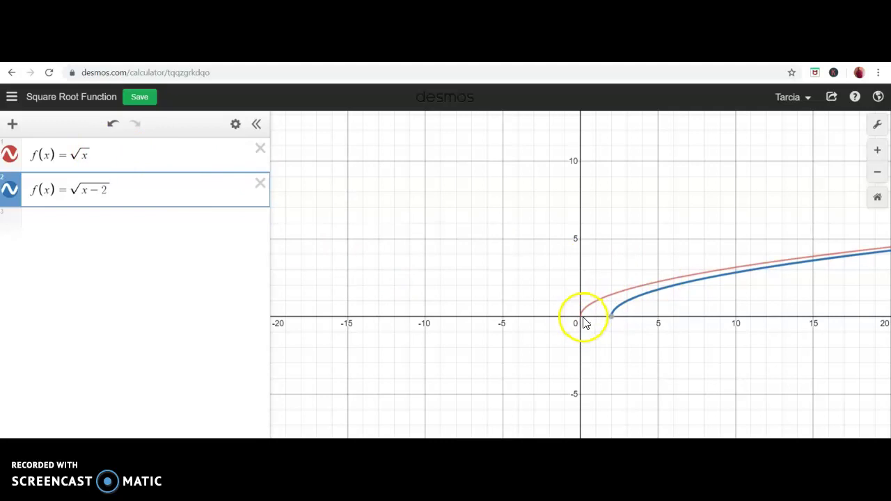
{"action": "mouse_move", "coordinate": [615, 321]}
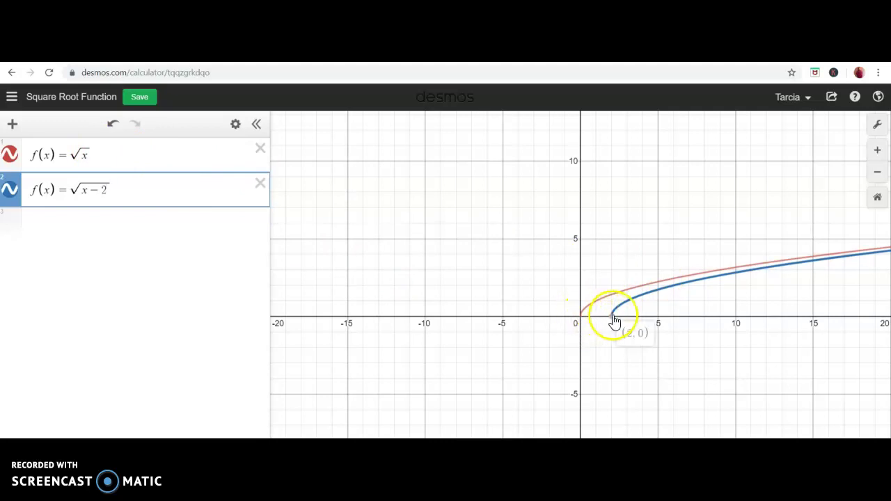
{"action": "key", "text": "Return"}
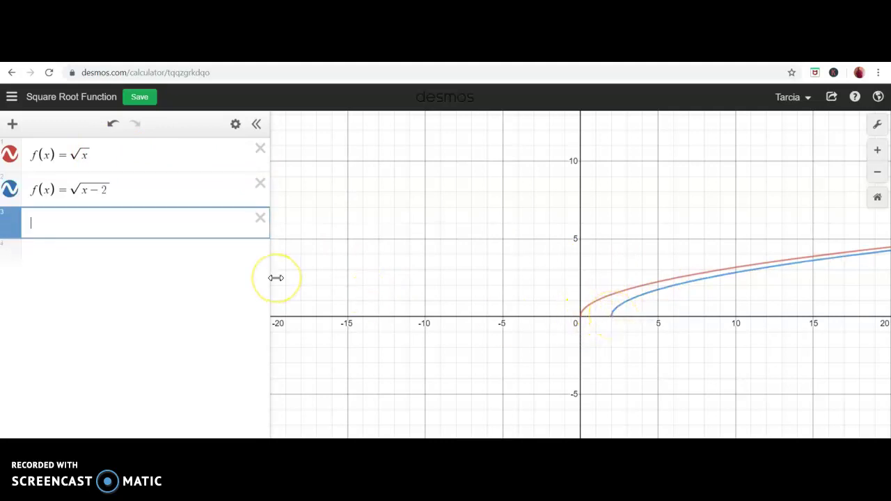
{"action": "type", "text": "f("}
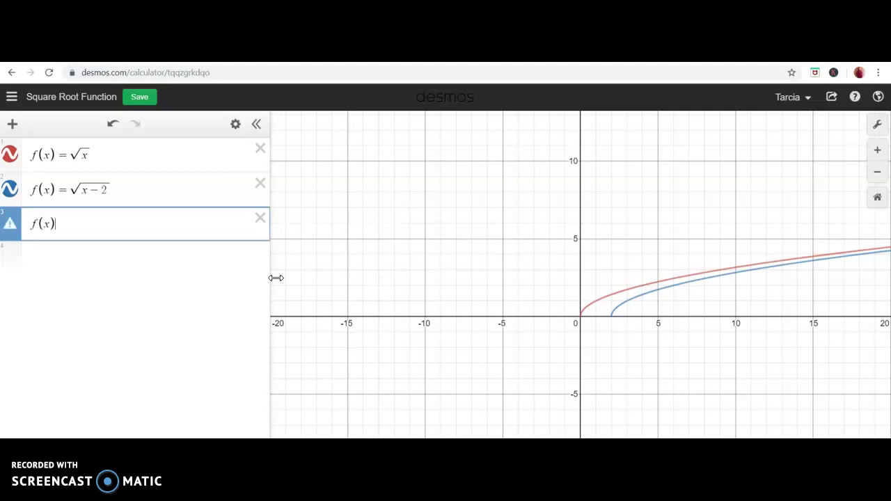
{"action": "type", "text": "x)=sqrt"}
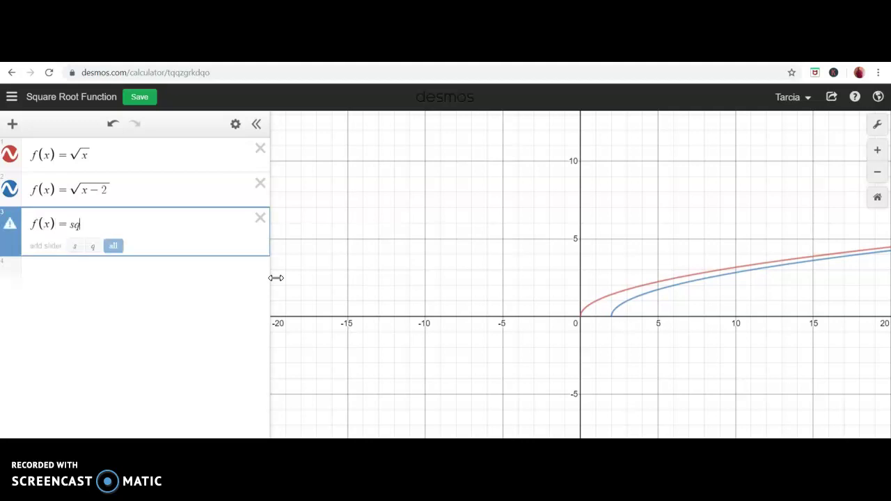
{"action": "type", "text": "x-4"}
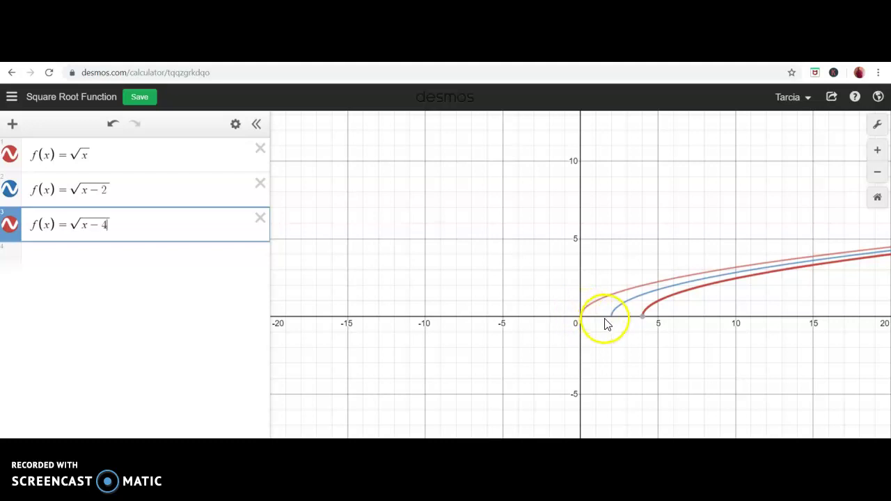
{"action": "mouse_move", "coordinate": [648, 323]}
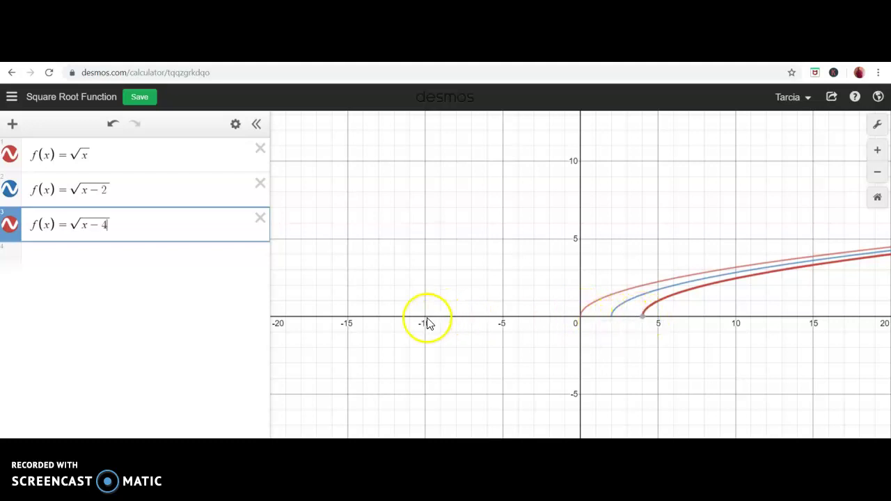
- Open the saved Cubing Function graph
{"action": "left_click", "coordinate": [12, 99]}
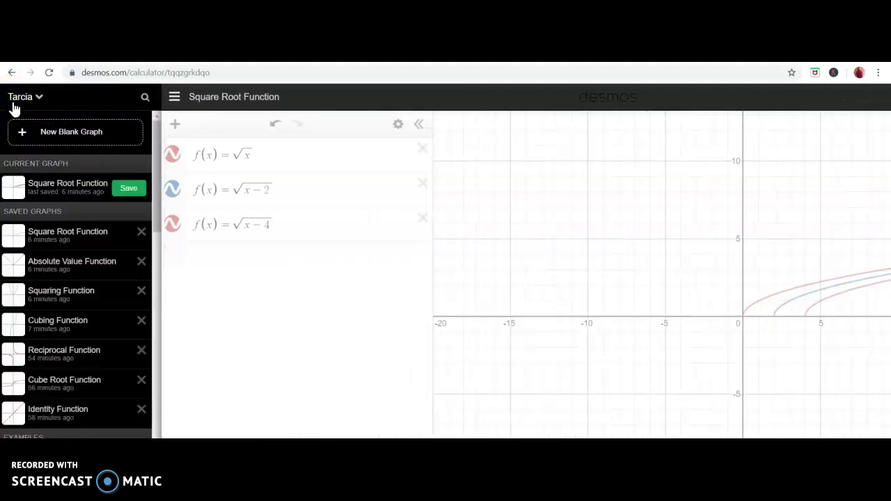
{"action": "left_click", "coordinate": [41, 322]}
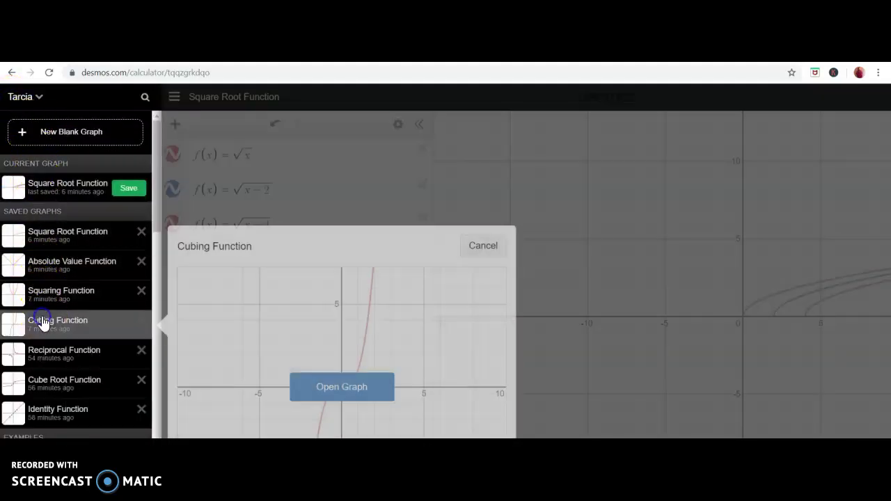
{"action": "left_click", "coordinate": [314, 392]}
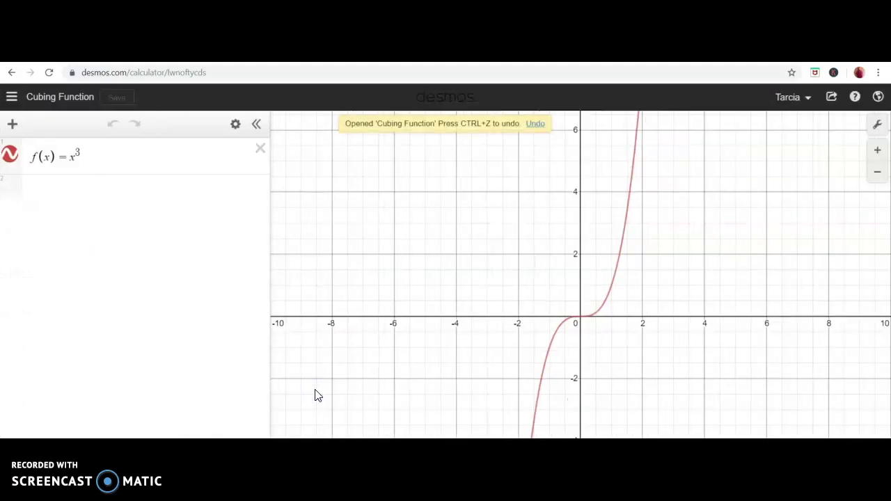
- Add f(x) = (x - 3)^3 below x³ and zoom the graph out
{"action": "left_click", "coordinate": [162, 171]}
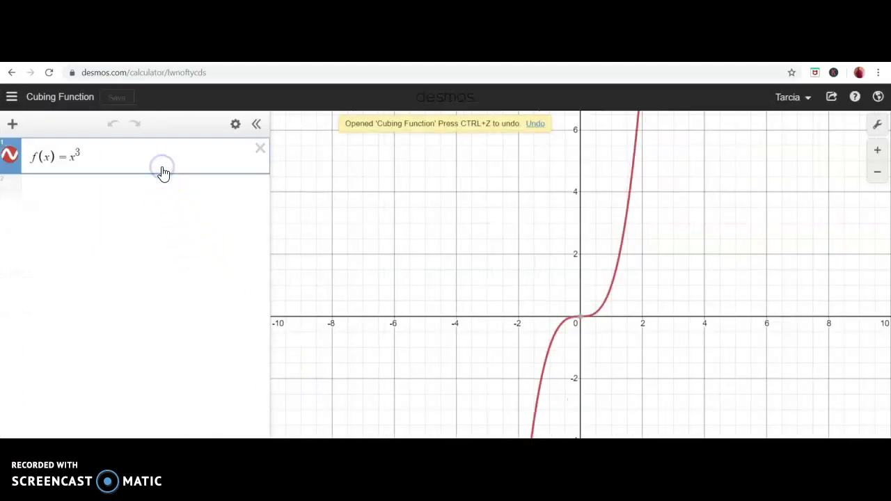
{"action": "key", "text": "Return"}
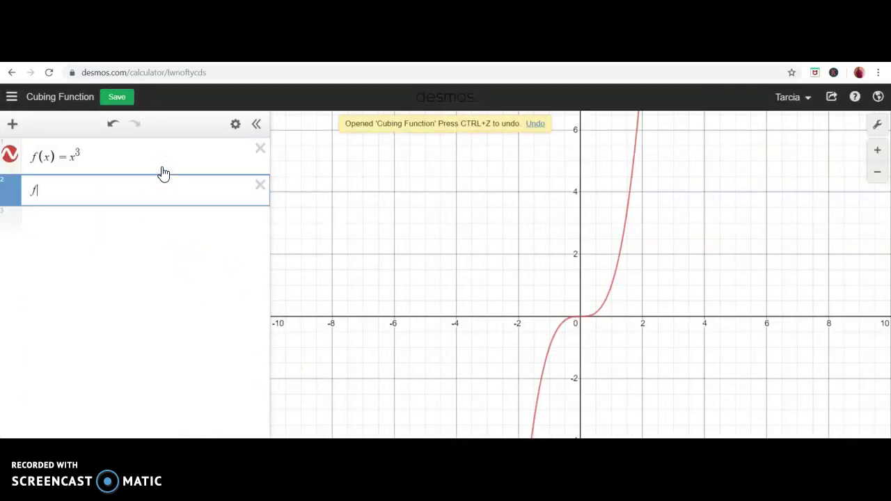
{"action": "type", "text": "f(x) = (x - 3)"}
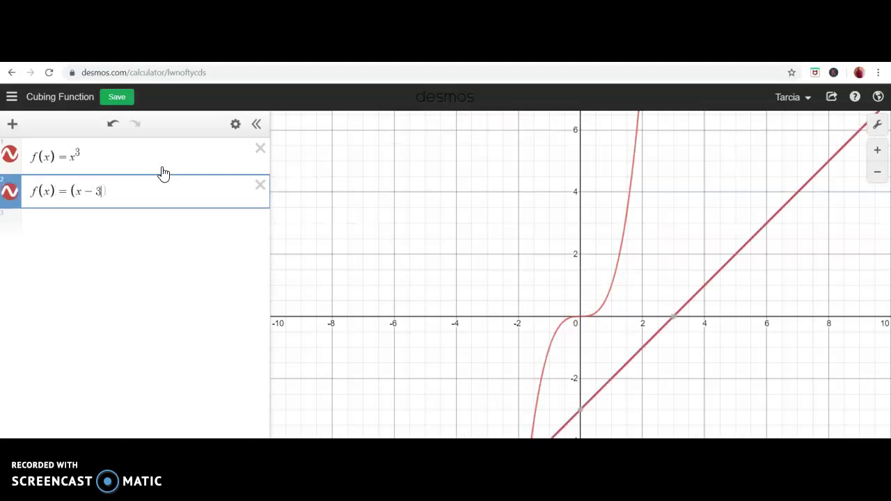
{"action": "type", "text": "^3"}
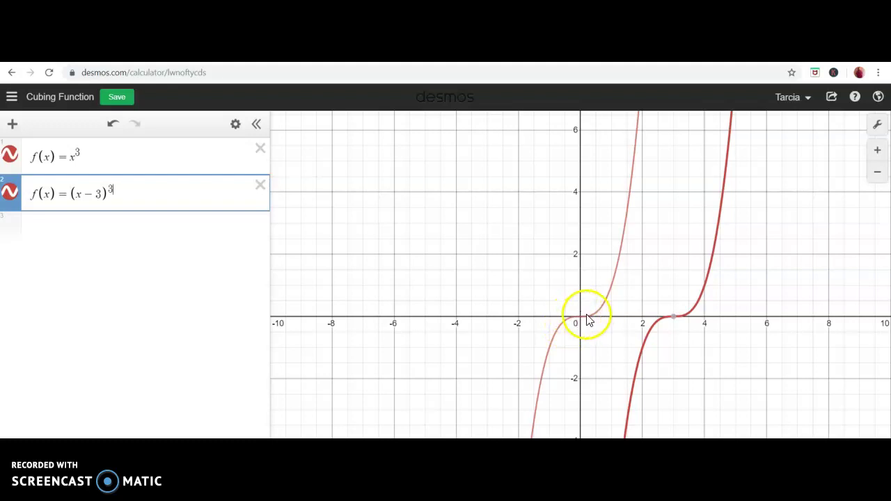
{"action": "mouse_move", "coordinate": [675, 320]}
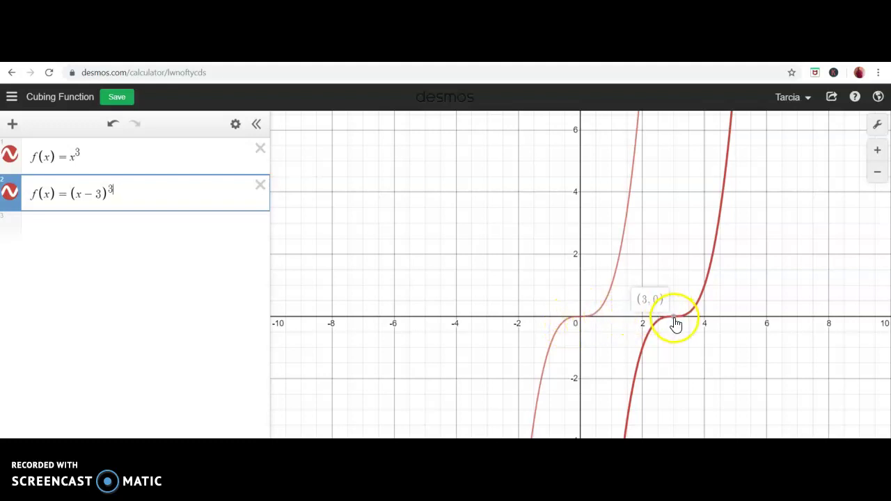
{"action": "scroll", "coordinate": [676, 324], "scroll_direction": "down", "scroll_amount": 5}
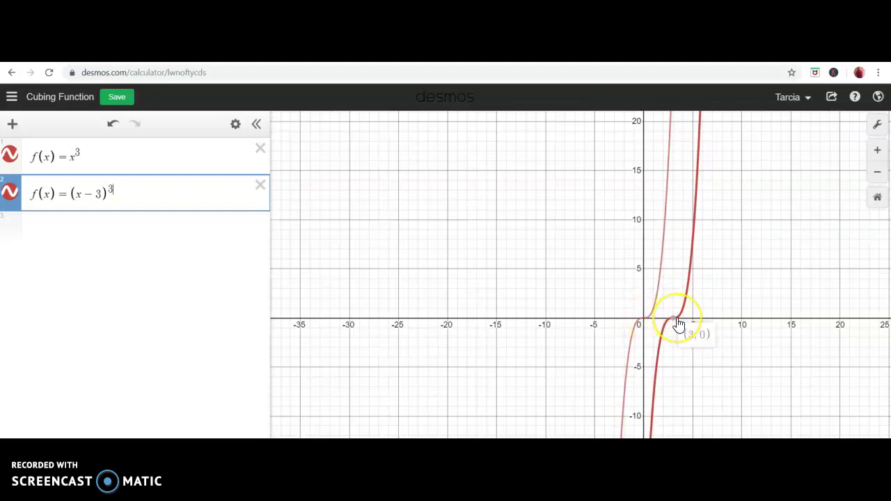
{"action": "left_click", "coordinate": [338, 255]}
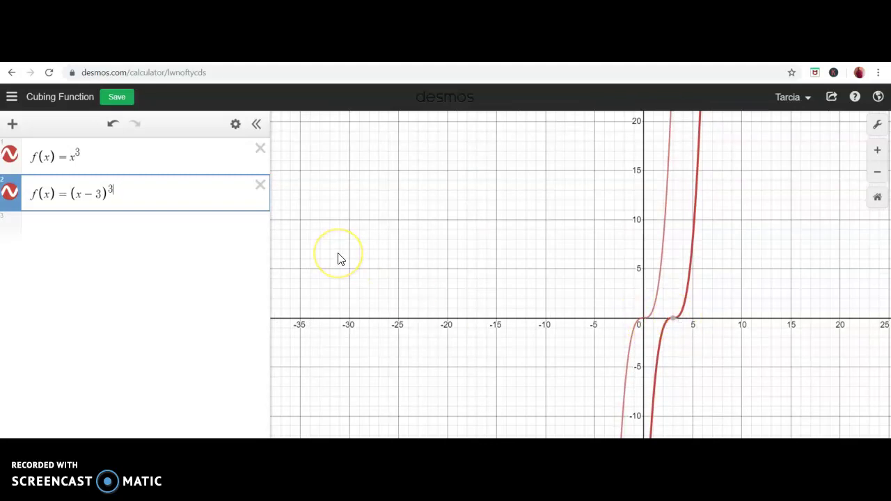
- Add f(x)=(x-5)^3 as a third cubic, then switch to the Word notes
{"action": "key", "text": "Return"}
{"action": "type", "text": "f("}
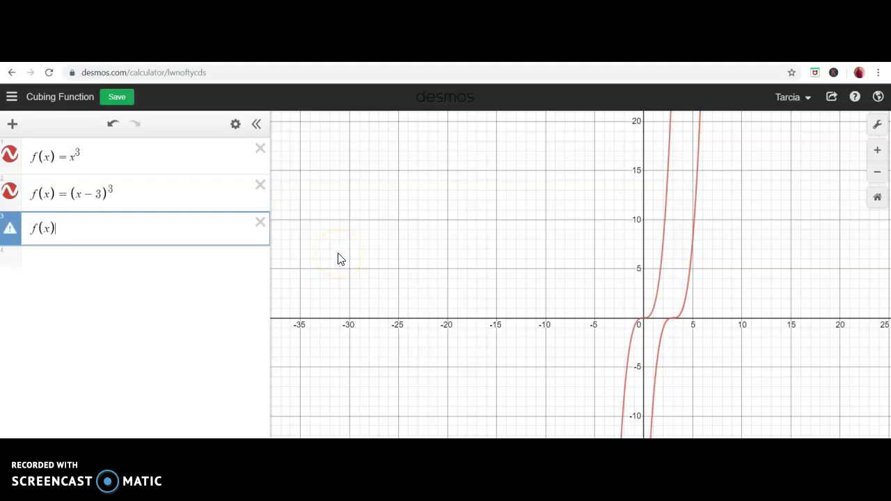
{"action": "type", "text": "x)=(x-5)^3"}
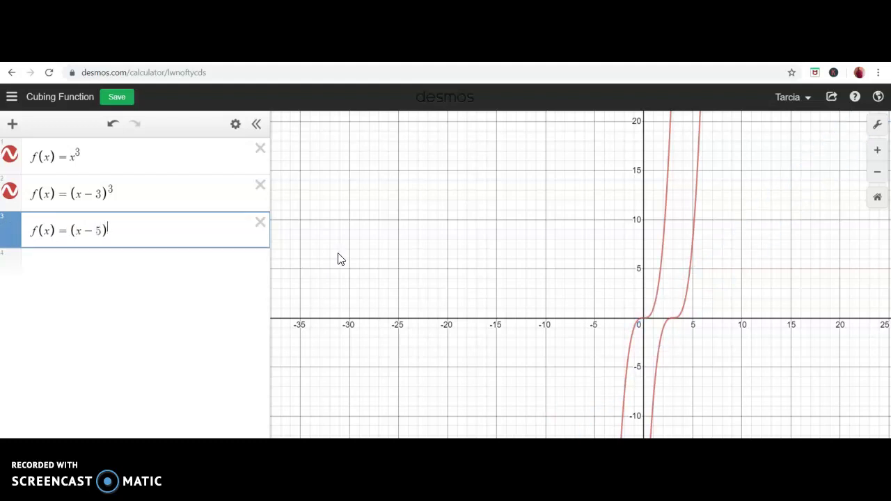
{"action": "mouse_move", "coordinate": [694, 326]}
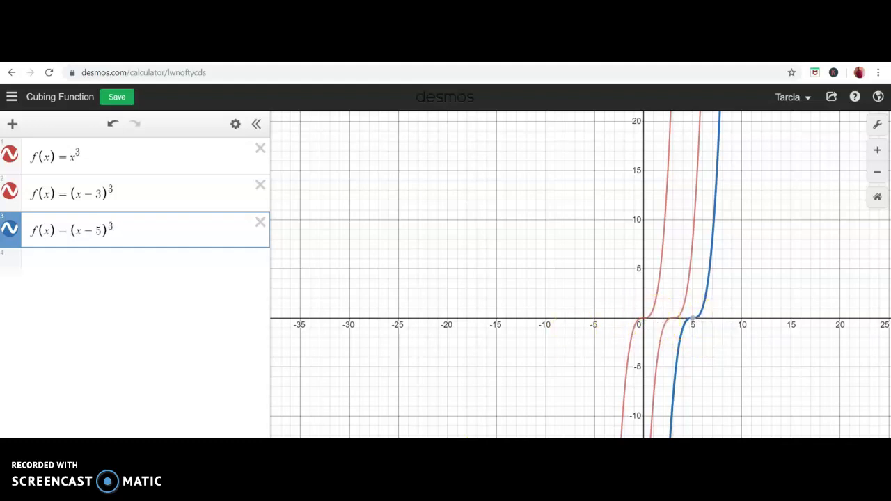
{"action": "key", "text": "alt+Tab"}
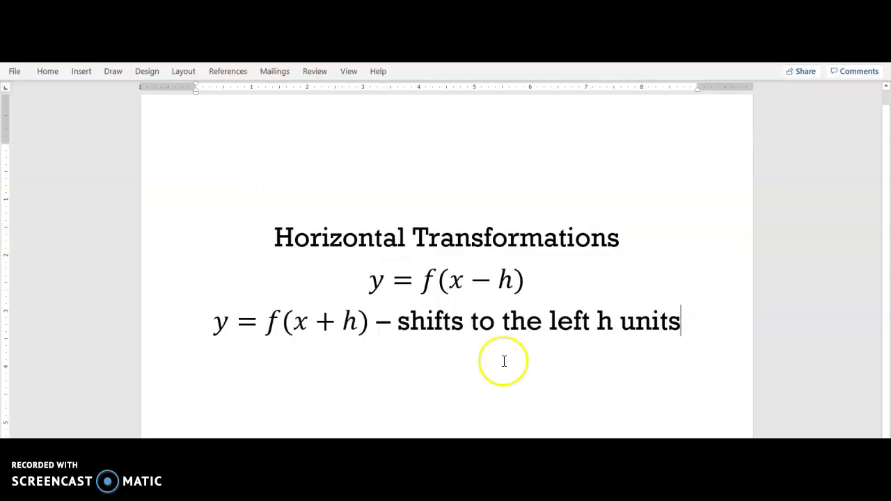
- Append '- shifts to the right h units' after y = f(x − h), correcting the 'unn' typo
{"action": "left_click", "coordinate": [454, 282]}
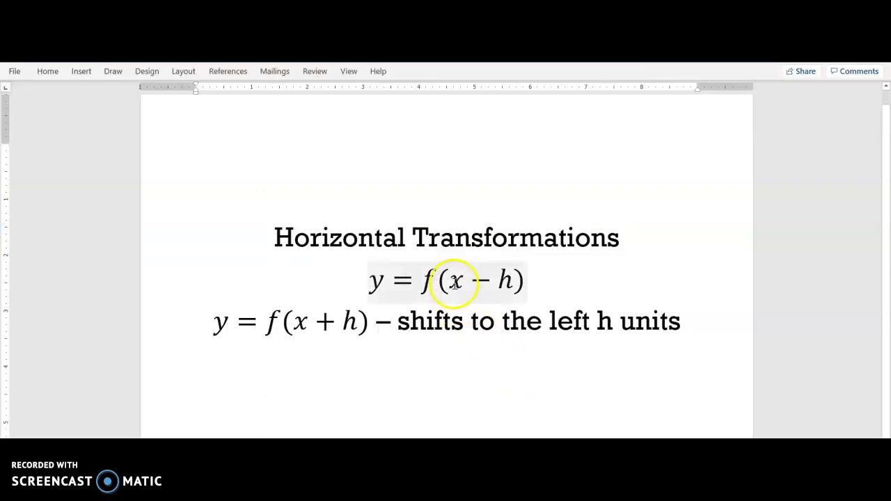
{"action": "left_click", "coordinate": [538, 287]}
{"action": "type", "text": "- "}
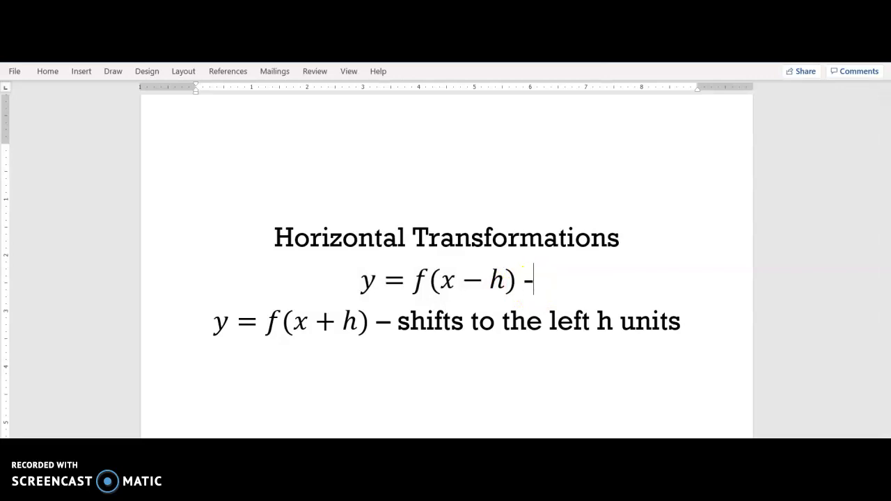
{"action": "type", "text": "shif"}
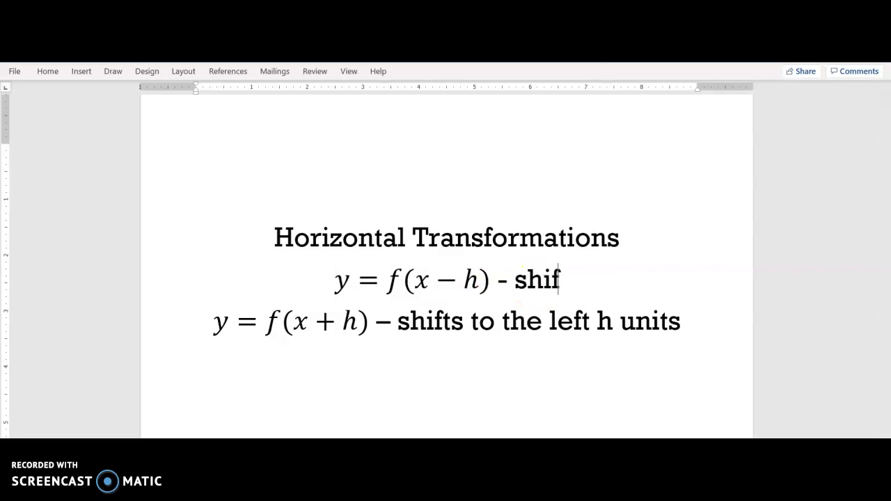
{"action": "type", "text": "ts to the right h unn"}
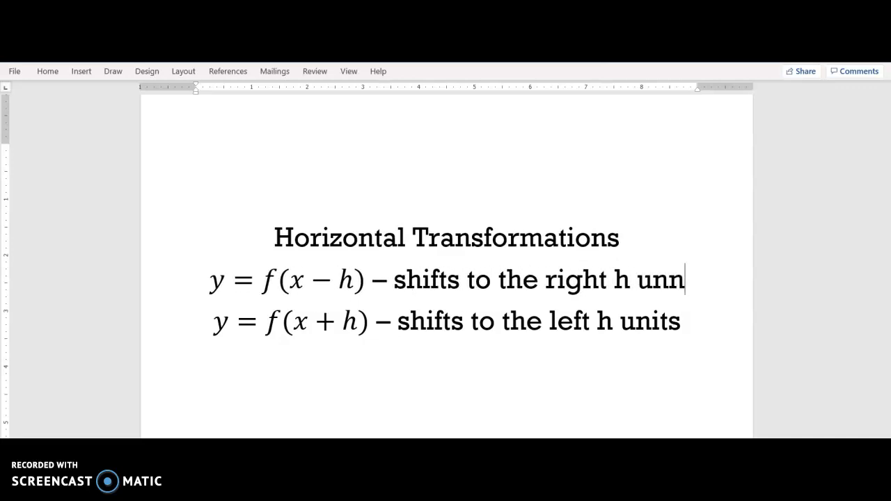
{"action": "key", "text": "BackSpace"}
{"action": "type", "text": "its"}
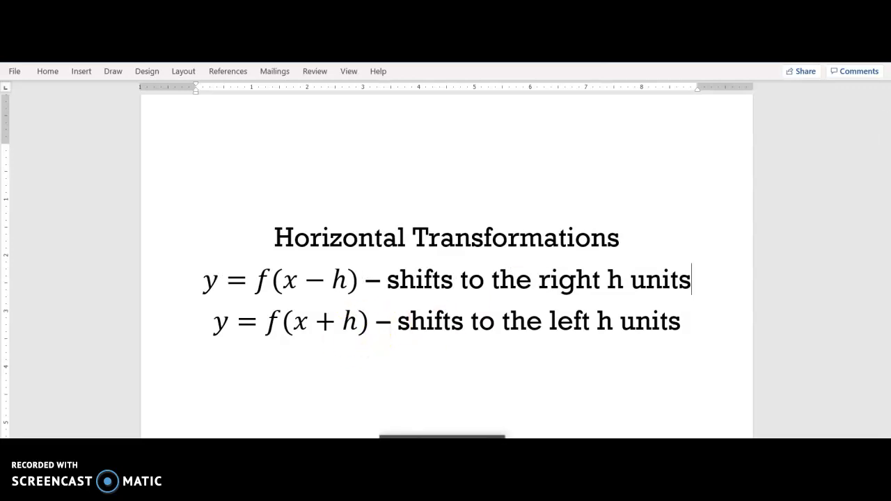
{"action": "left_click", "coordinate": [297, 281]}
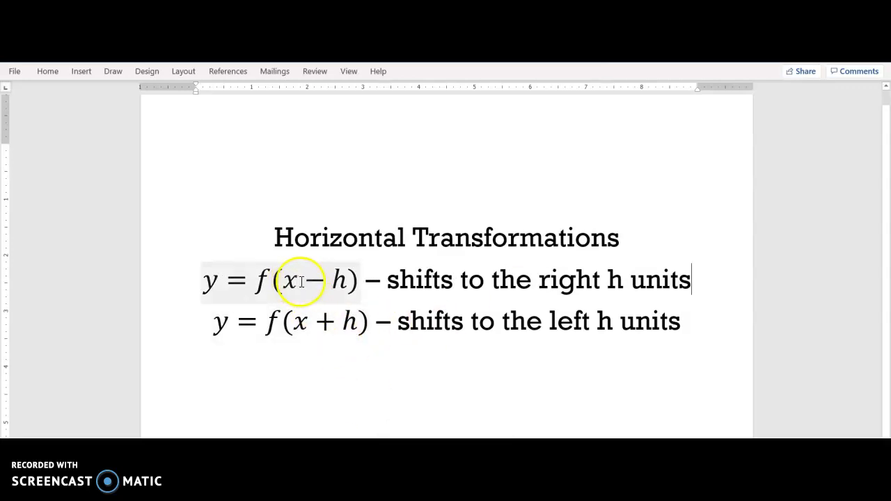